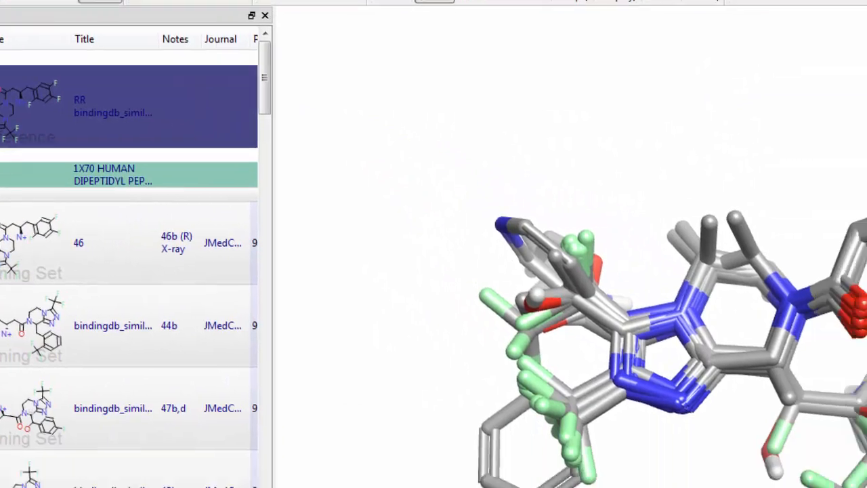
Open the Forge processing settings and set both the conformation hunt and the alignment to No Calculation
{"action": "left_click", "coordinate": [435, 1]}
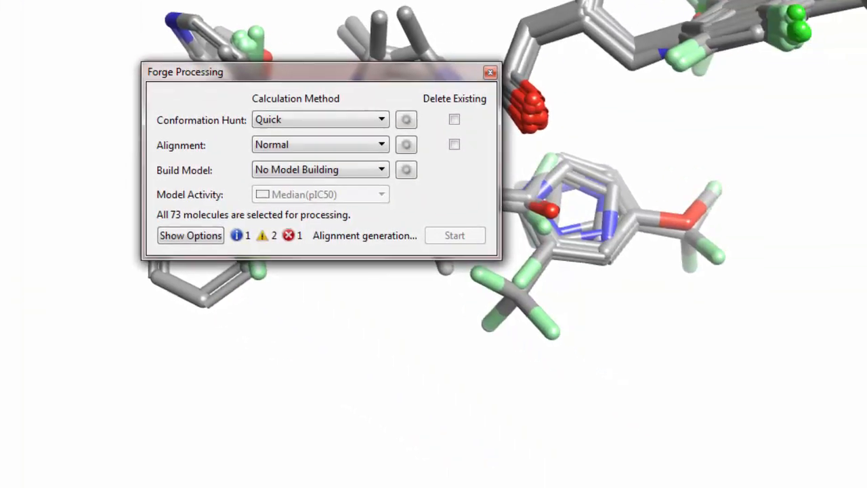
{"action": "left_click", "coordinate": [371, 122]}
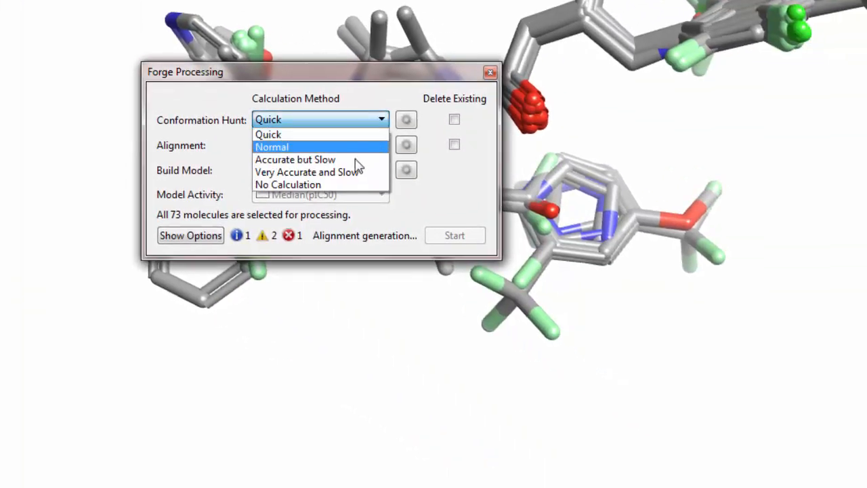
{"action": "left_click", "coordinate": [345, 186]}
{"action": "left_click", "coordinate": [349, 152]}
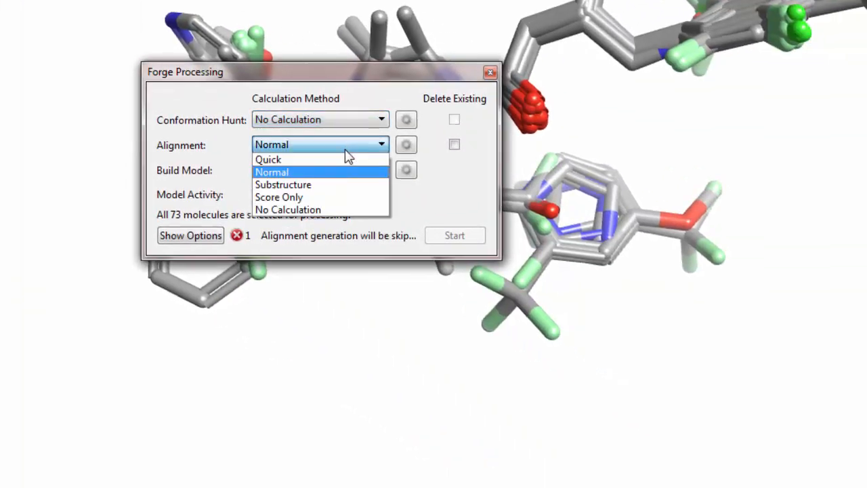
{"action": "left_click", "coordinate": [341, 211]}
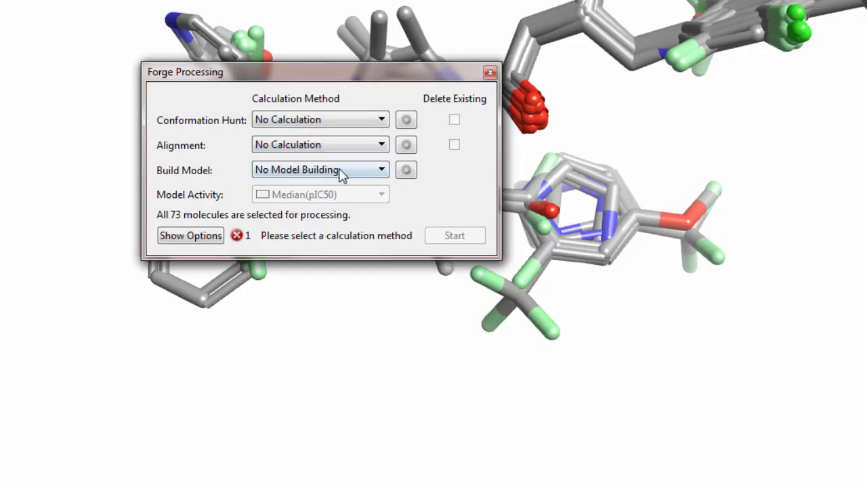
Choose Activity Atlas as the model to build, show its detailed model-building options, and start the calculation with the default settings
{"action": "left_click", "coordinate": [341, 172]}
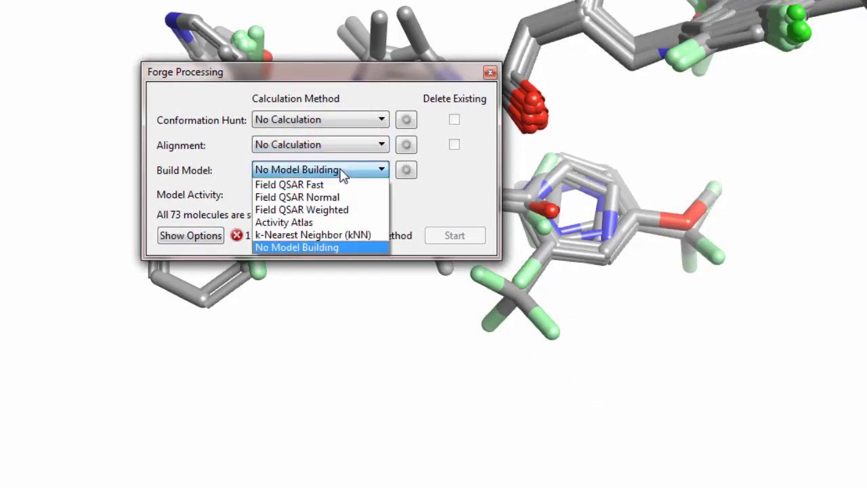
{"action": "left_click", "coordinate": [346, 222]}
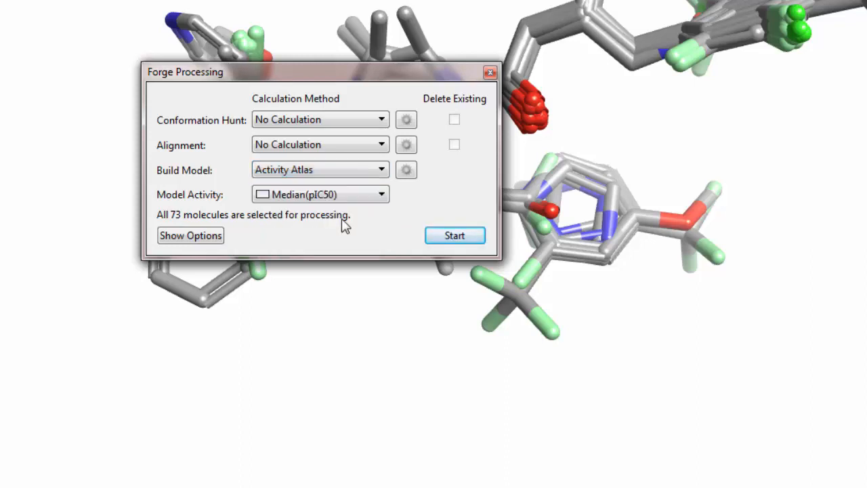
{"action": "left_click", "coordinate": [222, 241]}
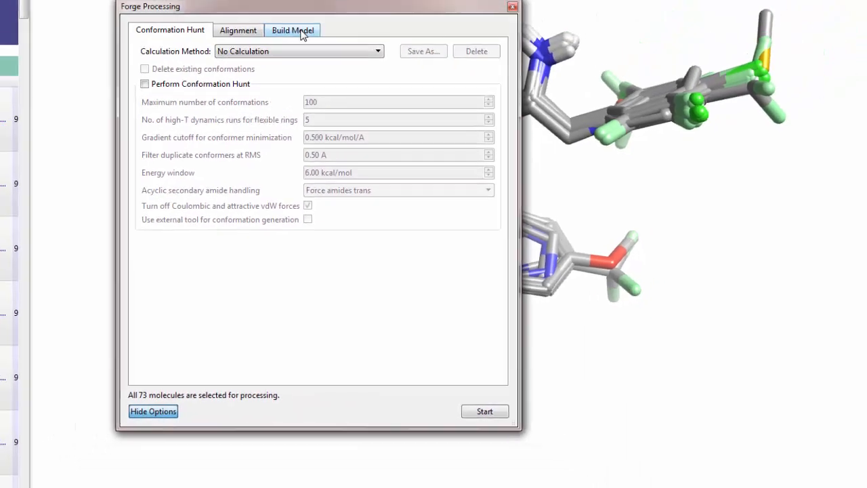
{"action": "left_click", "coordinate": [368, 76]}
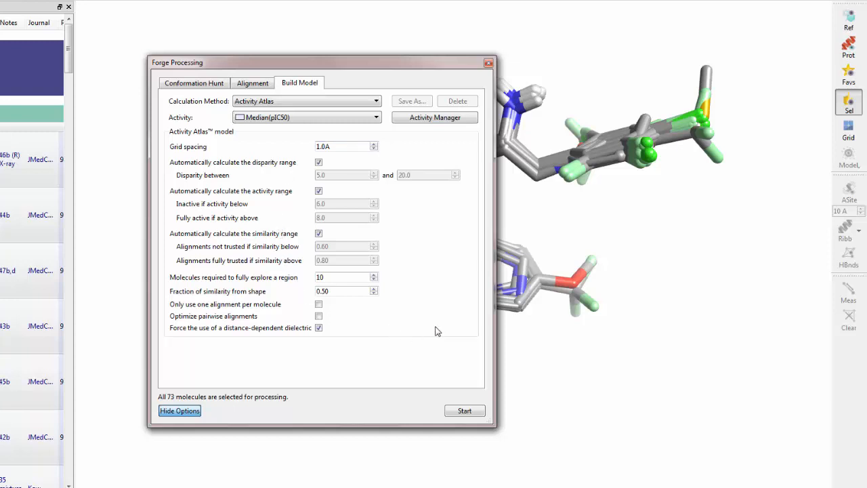
{"action": "left_click", "coordinate": [454, 412]}
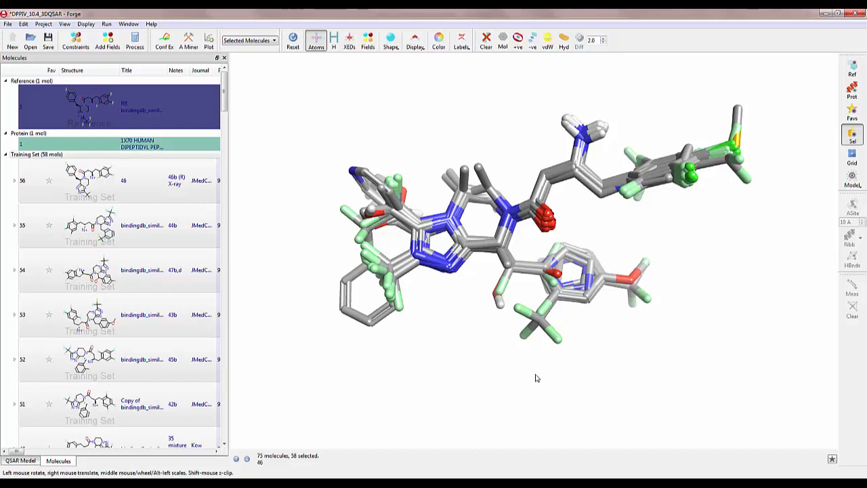
Select training set molecule 46 and sort the molecule table by median activity, most active first
{"action": "left_click", "coordinate": [84, 182]}
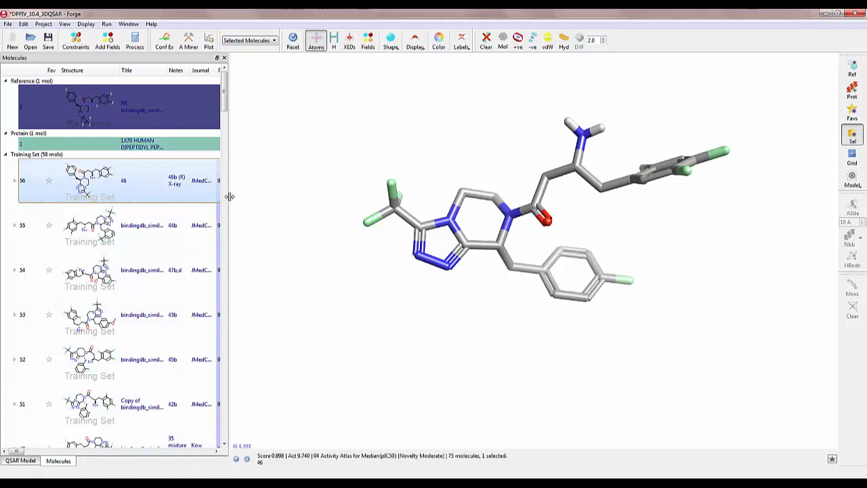
{"action": "left_click_drag", "start_coordinate": [231, 196], "coordinate": [480, 216]}
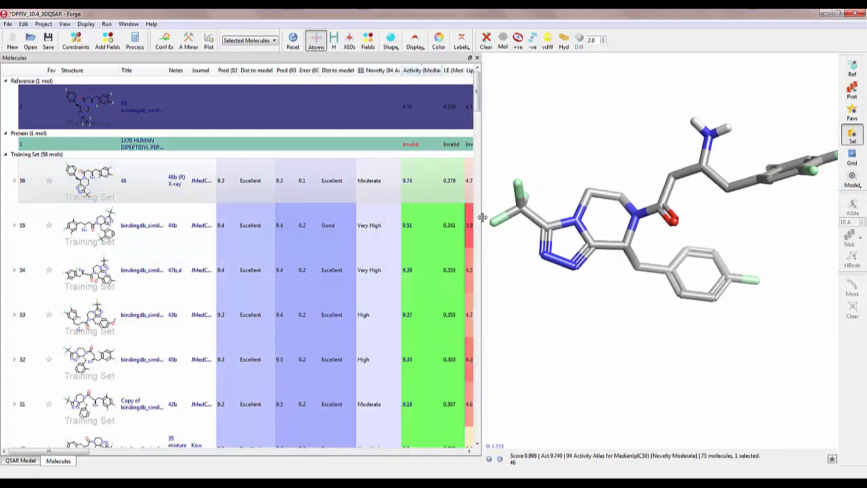
{"action": "left_click", "coordinate": [427, 72]}
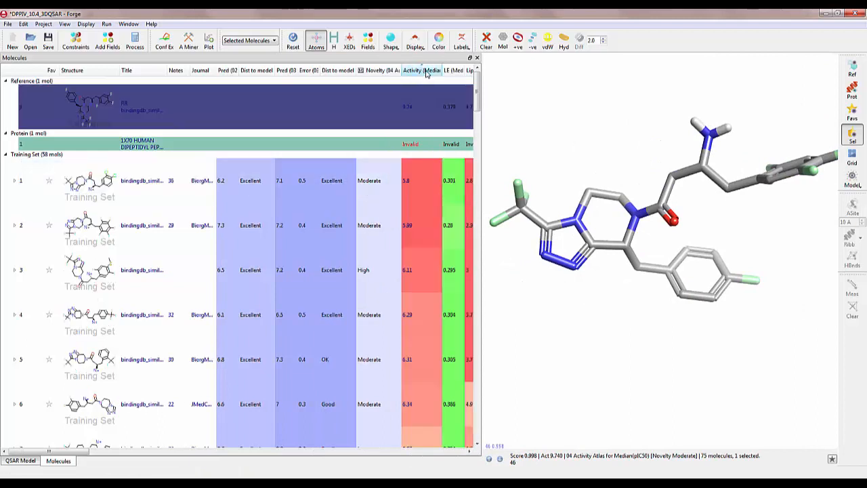
{"action": "left_click", "coordinate": [426, 72]}
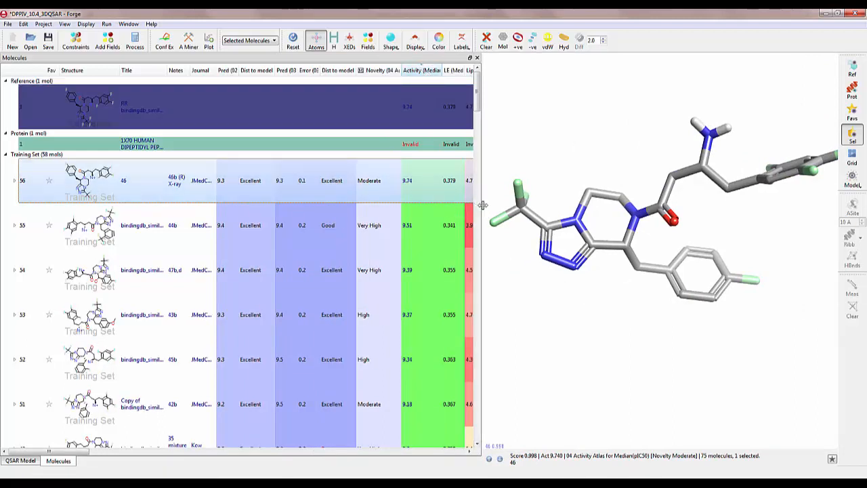
{"action": "left_click_drag", "start_coordinate": [484, 205], "coordinate": [244, 206]}
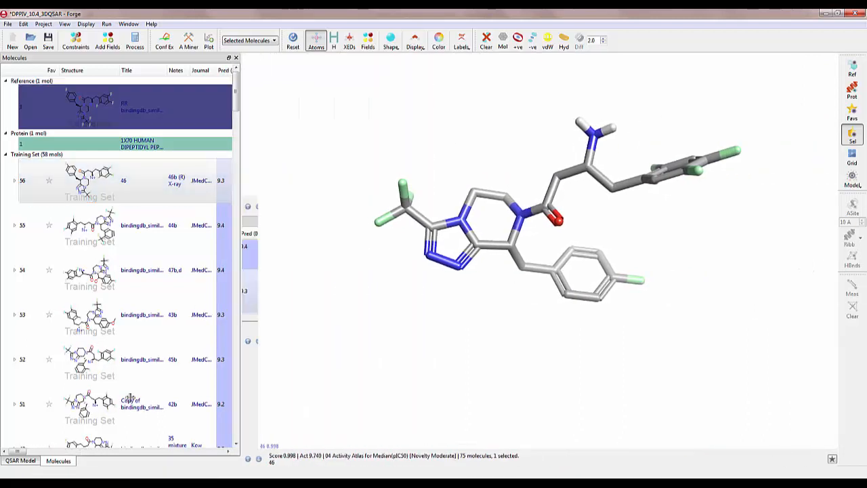
Open the 3D view settings of the Activity Atlas QSAR model and check which model parts can be displayed
{"action": "left_click", "coordinate": [20, 461]}
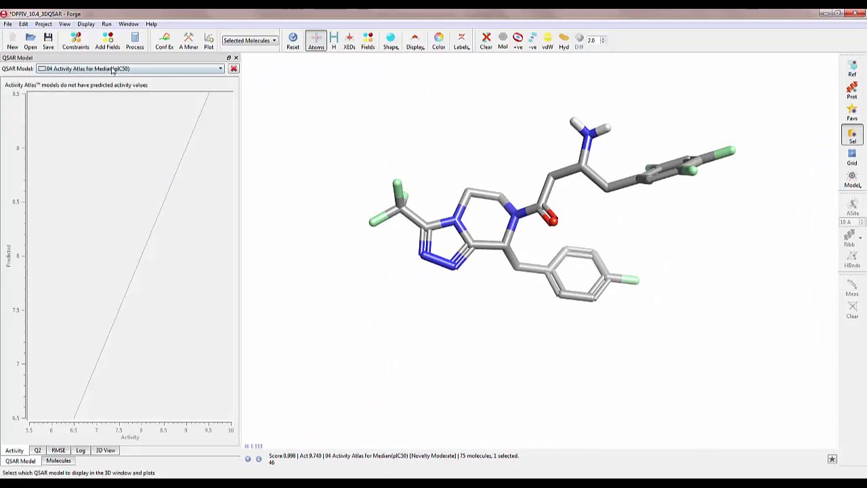
{"action": "left_click", "coordinate": [106, 451]}
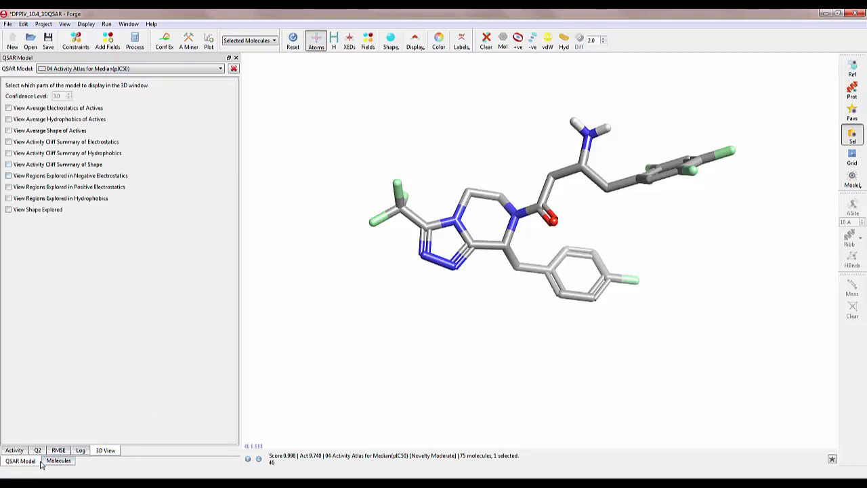
{"action": "left_click", "coordinate": [852, 184]}
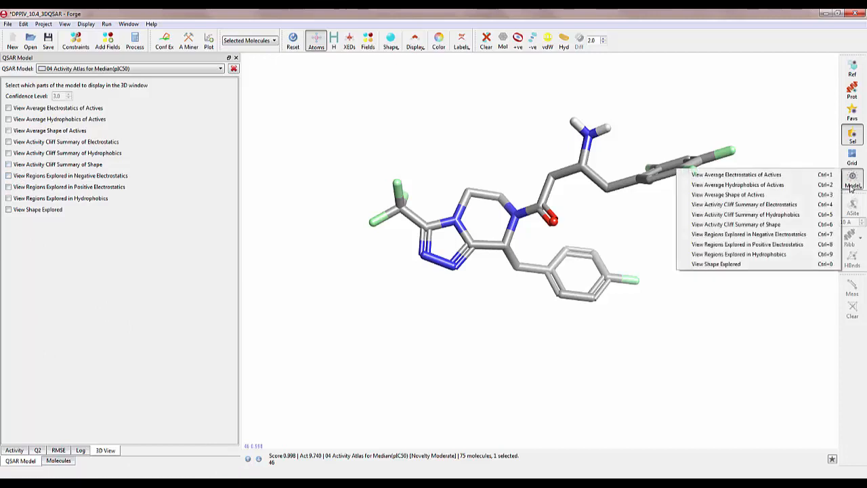
{"action": "left_click", "coordinate": [851, 188]}
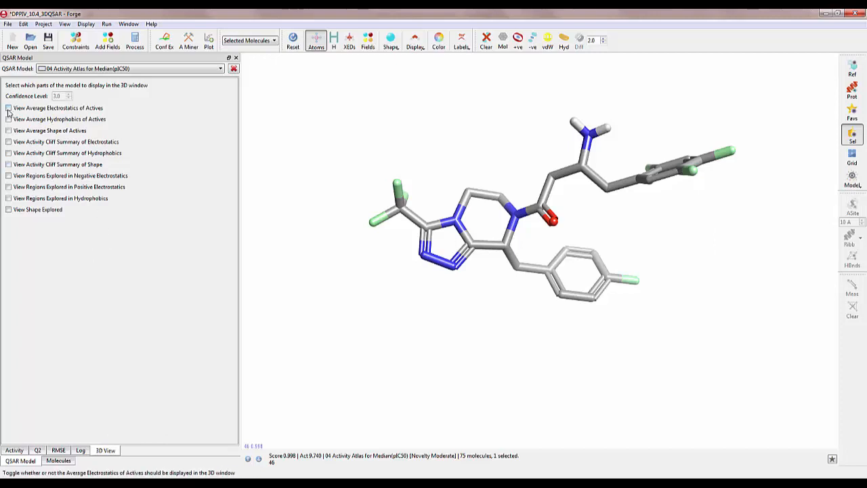
Display the activity cliff summaries of electrostatics and shape around the selected molecule and examine them from several angles
{"action": "left_click", "coordinate": [8, 142]}
{"action": "left_click", "coordinate": [8, 164]}
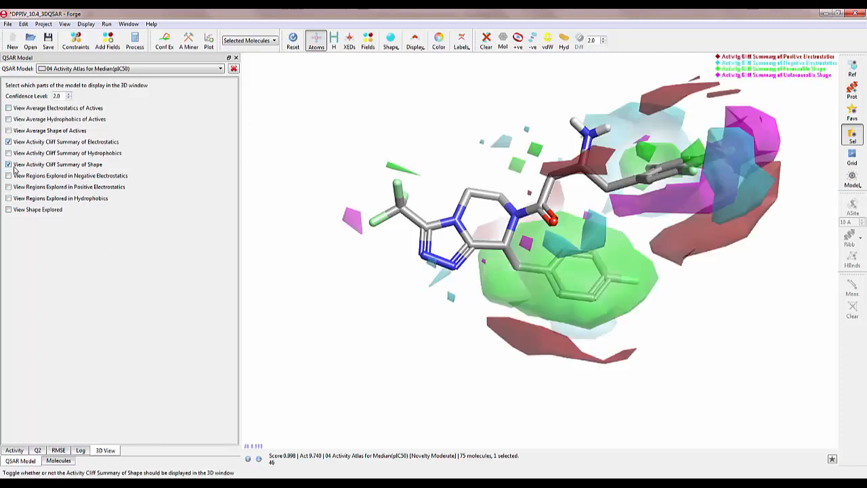
{"action": "left_click_drag", "start_coordinate": [374, 333], "coordinate": [363, 254]}
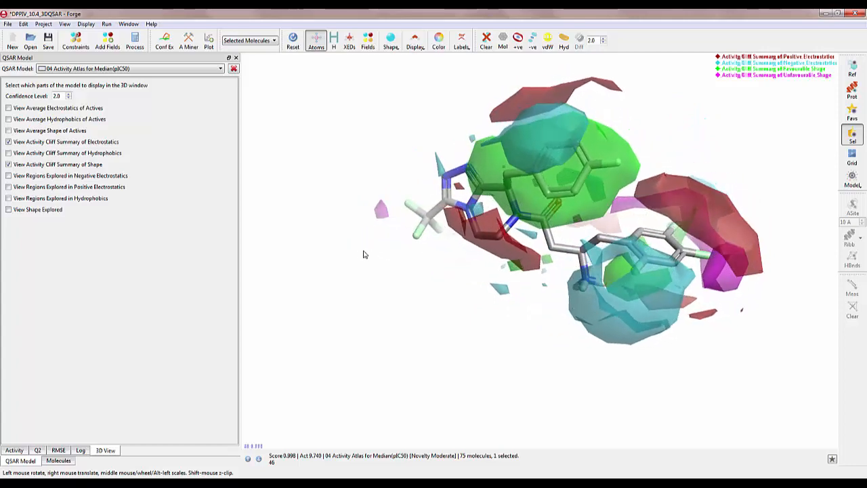
{"action": "left_click_drag", "start_coordinate": [411, 272], "coordinate": [379, 352]}
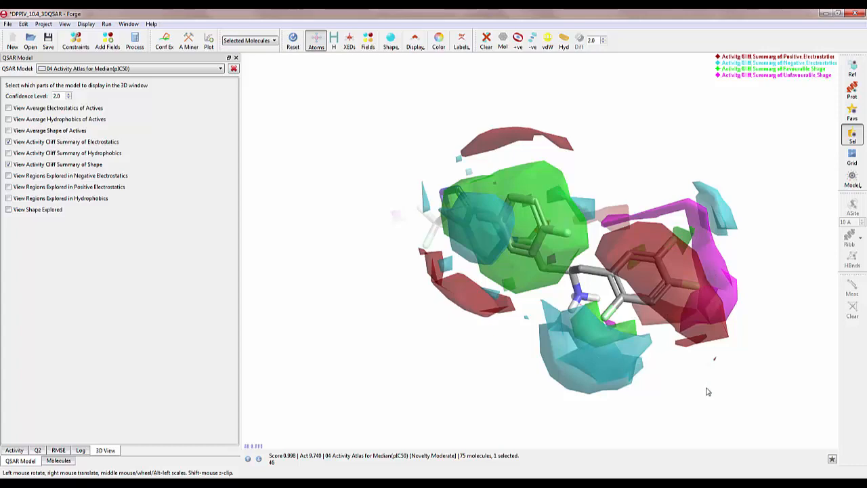
{"action": "left_click_drag", "start_coordinate": [708, 392], "coordinate": [633, 283]}
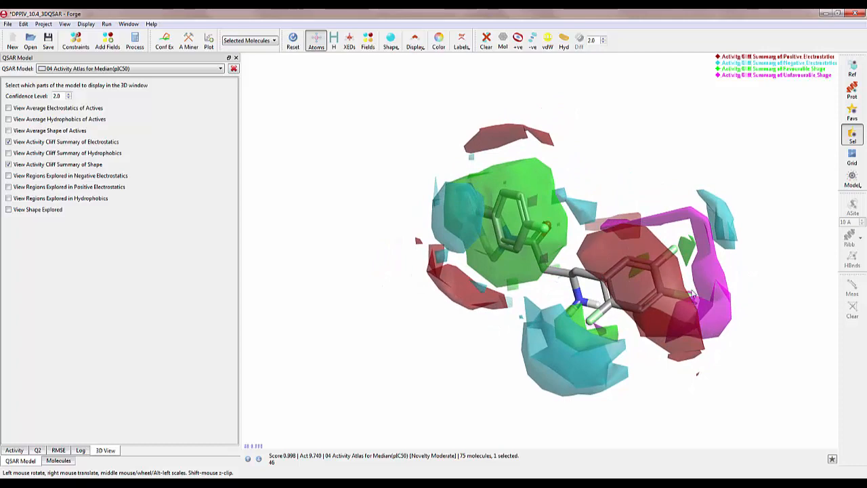
{"action": "left_click_drag", "start_coordinate": [694, 402], "coordinate": [707, 384]}
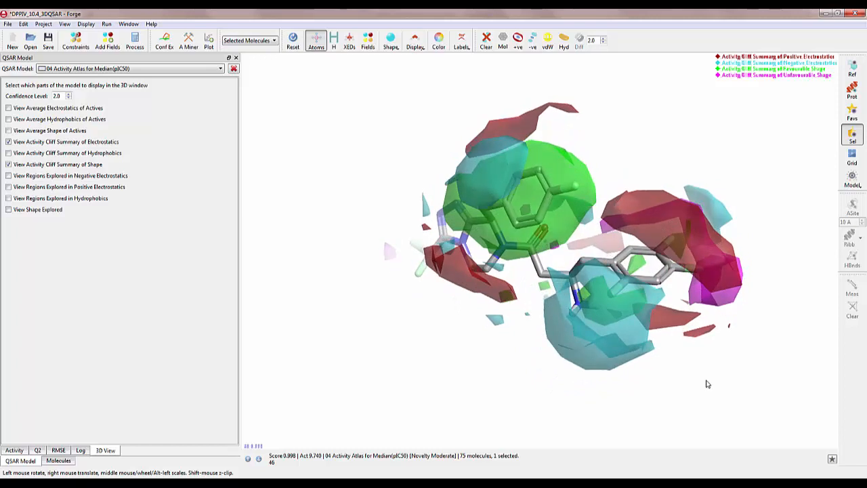
{"action": "left_click_drag", "start_coordinate": [539, 362], "coordinate": [541, 282]}
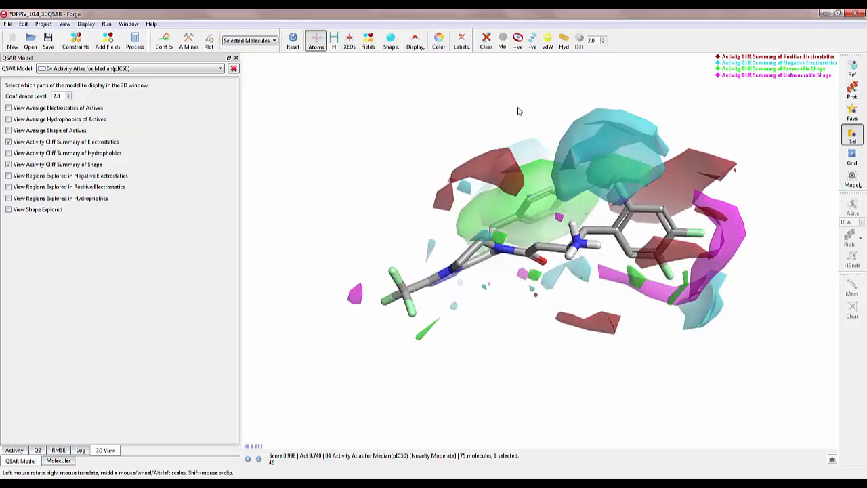
{"action": "left_click_drag", "start_coordinate": [518, 112], "coordinate": [514, 194]}
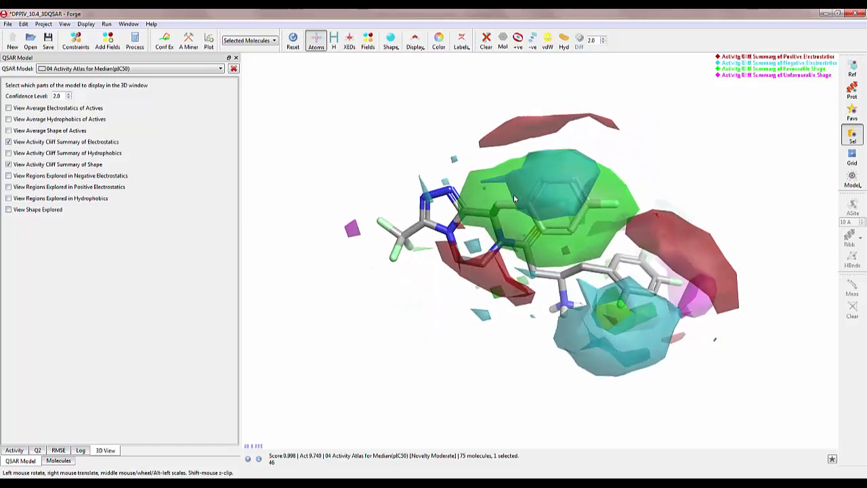
Hide both activity cliff summaries and examine the average electrostatics and average hydrophobics of actives instead
{"action": "left_click", "coordinate": [9, 141]}
{"action": "left_click", "coordinate": [8, 165]}
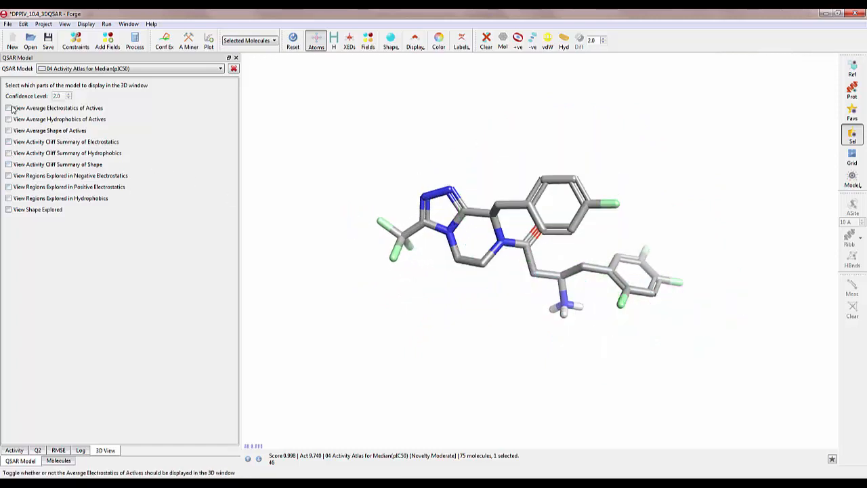
{"action": "left_click", "coordinate": [9, 108]}
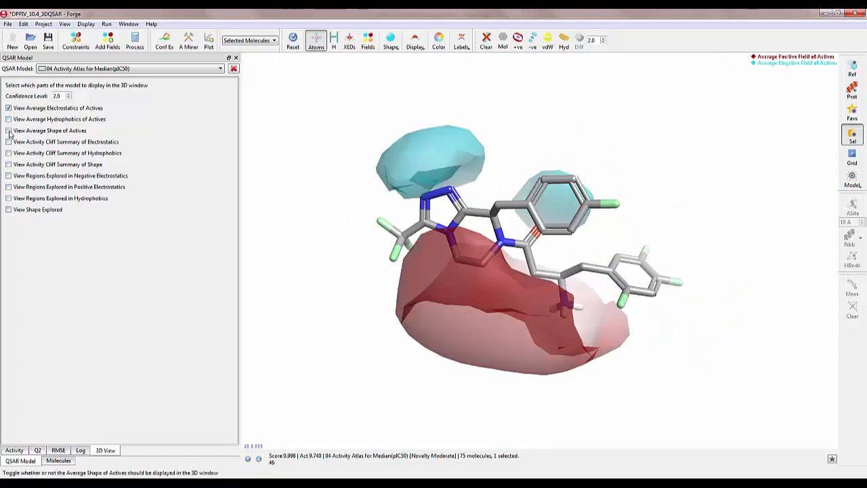
{"action": "left_click", "coordinate": [8, 120]}
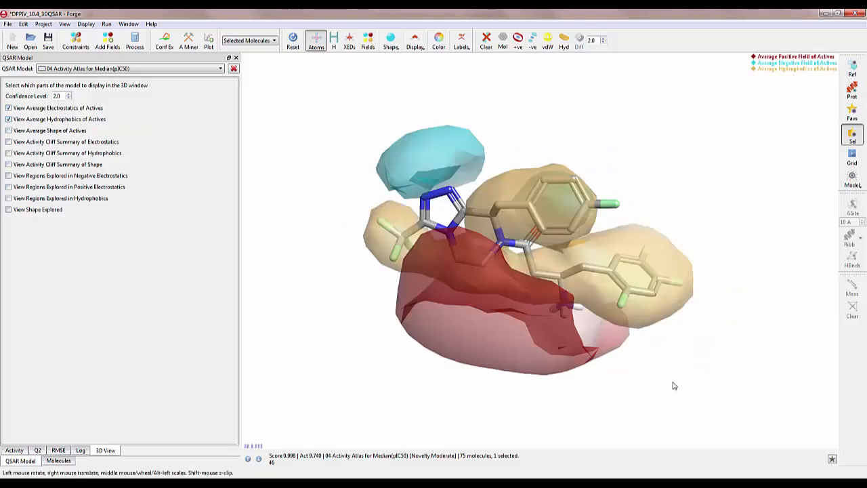
{"action": "mouse_move", "coordinate": [673, 385]}
{"action": "left_mouse_down"}
{"action": "mouse_move", "coordinate": [670, 354]}
{"action": "mouse_move", "coordinate": [678, 350]}
{"action": "mouse_move", "coordinate": [692, 362]}
{"action": "mouse_move", "coordinate": [616, 359]}
{"action": "mouse_move", "coordinate": [670, 358]}
{"action": "mouse_move", "coordinate": [683, 422]}
{"action": "mouse_move", "coordinate": [679, 377]}
{"action": "mouse_move", "coordinate": [642, 384]}
{"action": "mouse_move", "coordinate": [682, 376]}
{"action": "mouse_move", "coordinate": [682, 404]}
{"action": "mouse_move", "coordinate": [673, 375]}
{"action": "mouse_move", "coordinate": [625, 377]}
{"action": "mouse_move", "coordinate": [668, 372]}
{"action": "mouse_move", "coordinate": [677, 436]}
{"action": "mouse_move", "coordinate": [671, 370]}
{"action": "left_mouse_up"}
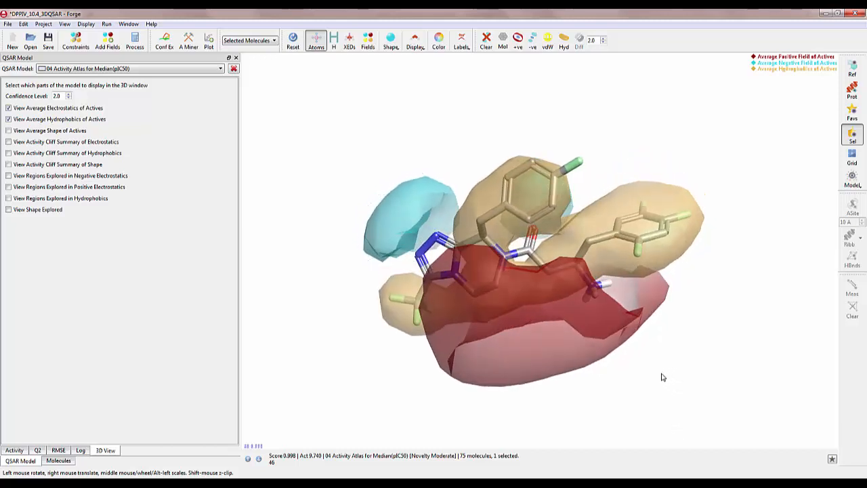
Select all training set molecules for display in the 3D window and return to the QSAR model's view settings
{"action": "left_click", "coordinate": [59, 460]}
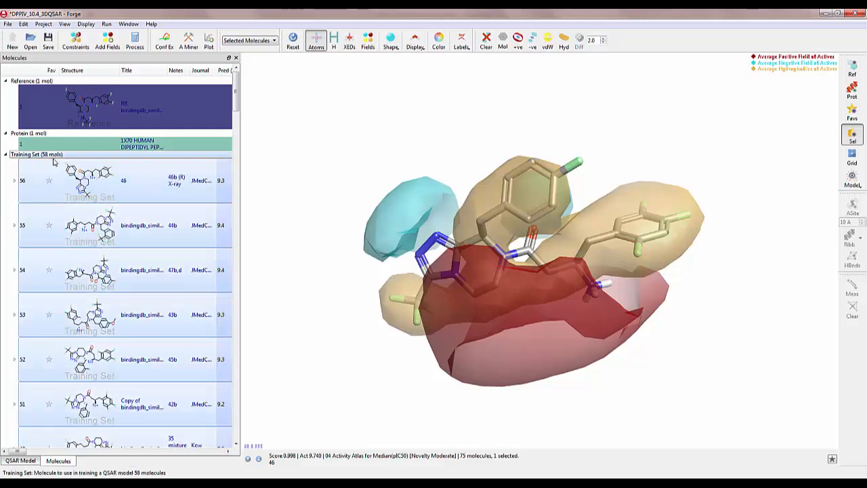
{"action": "left_click", "coordinate": [54, 160]}
{"action": "left_click", "coordinate": [30, 460]}
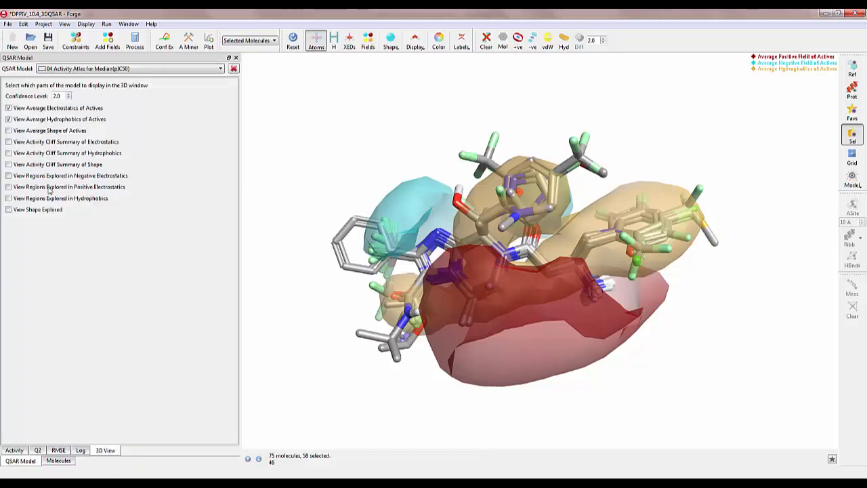
Replace the average electrostatics and hydrophobics with the shape explored, and inspect the details of a training molecule whose ring extends beyond that surface
{"action": "left_click", "coordinate": [8, 108]}
{"action": "left_click", "coordinate": [9, 119]}
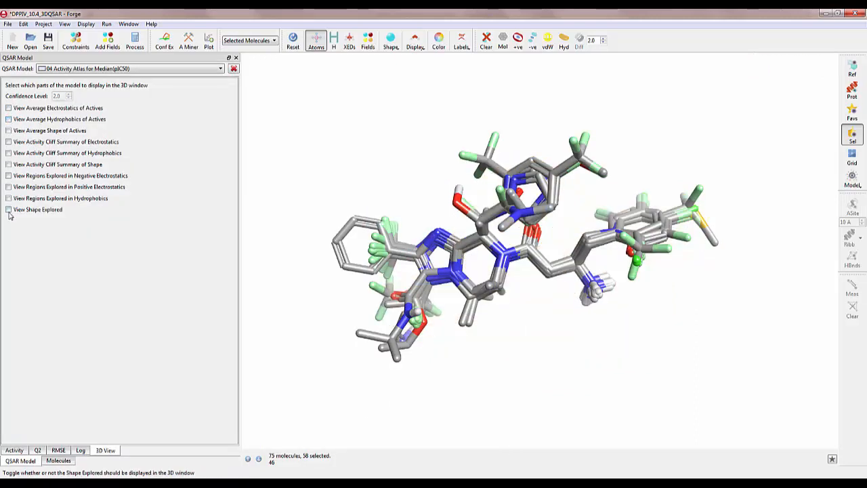
{"action": "left_click", "coordinate": [8, 209]}
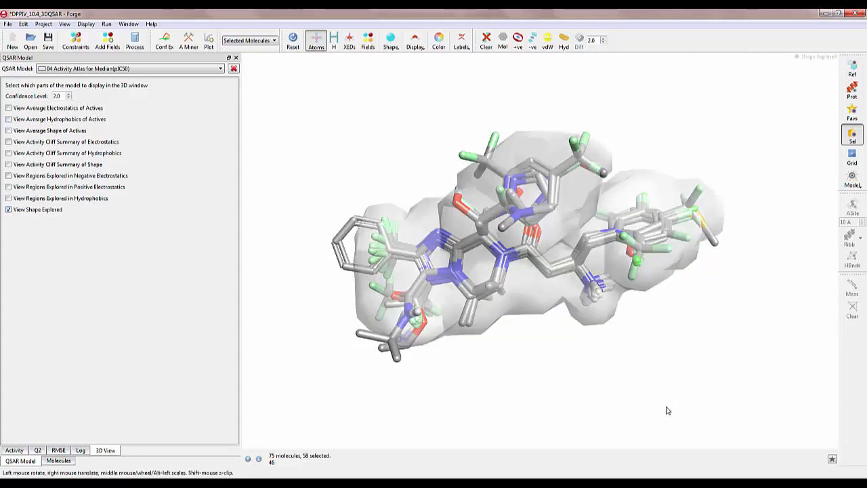
{"action": "left_click_drag", "start_coordinate": [597, 409], "coordinate": [597, 386]}
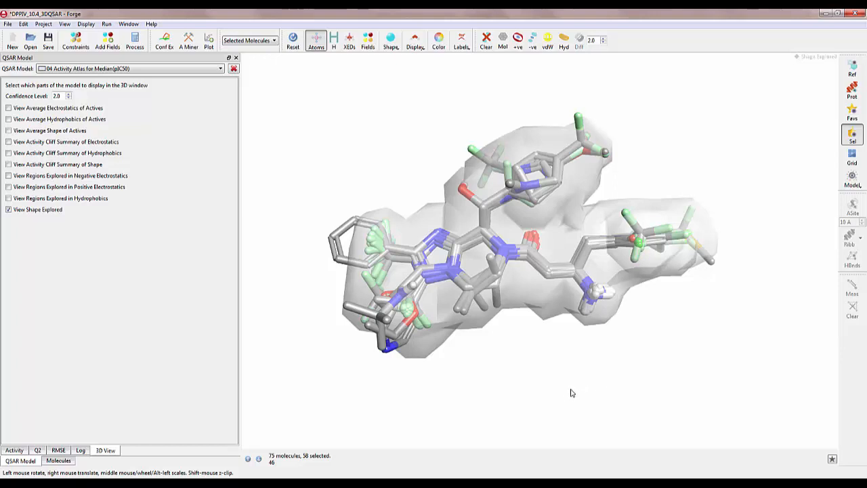
{"action": "mouse_move", "coordinate": [572, 393]}
{"action": "left_mouse_down"}
{"action": "mouse_move", "coordinate": [550, 403]}
{"action": "mouse_move", "coordinate": [582, 405]}
{"action": "left_mouse_up"}
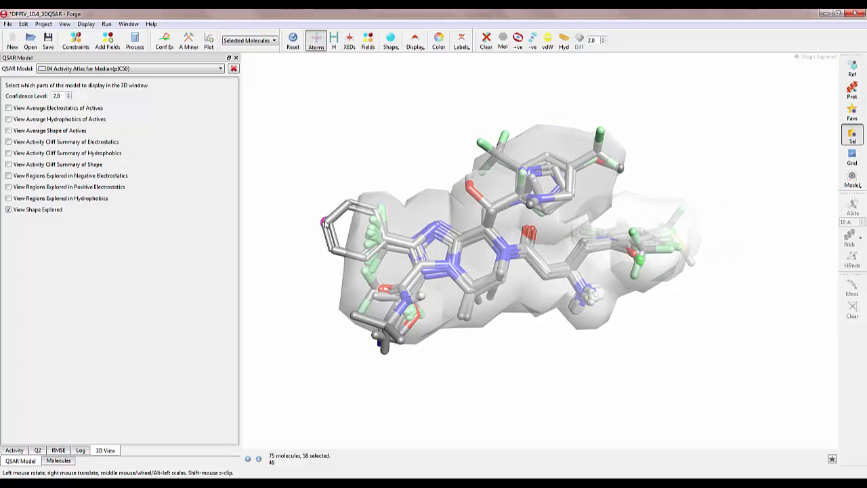
{"action": "mouse_move", "coordinate": [325, 225]}
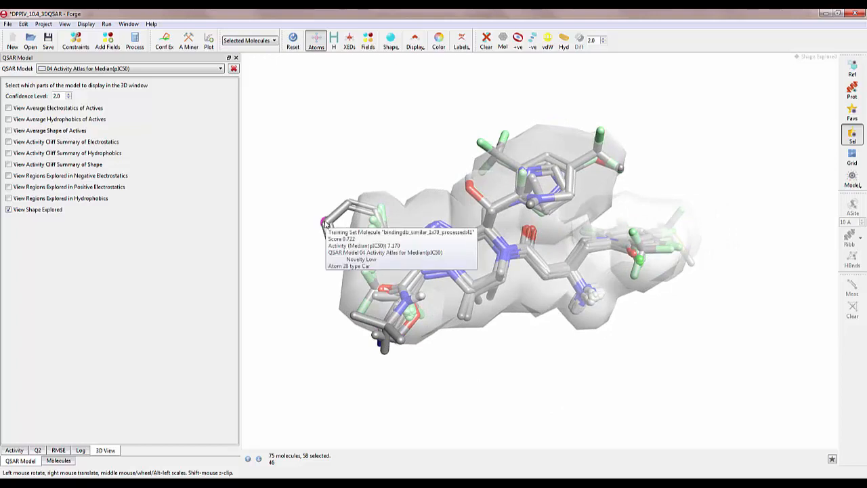